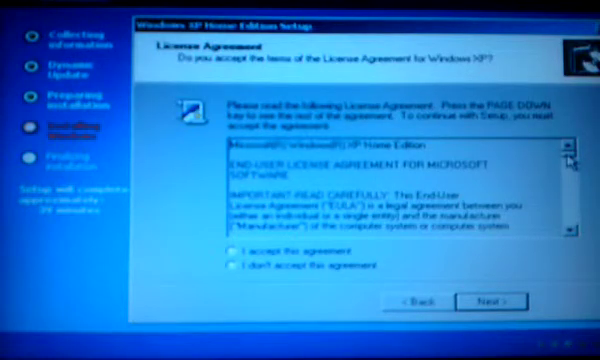
pyautogui.moveTo(570, 160)
pyautogui.mouseDown()
pyautogui.moveTo(573, 228)
pyautogui.moveTo(578, 150)
pyautogui.mouseUp()
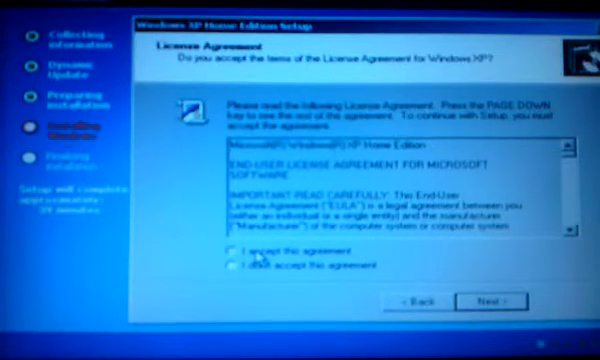
# Step: Accept the Windows XP license agreement and continue to personalization
pyautogui.click(256, 252)
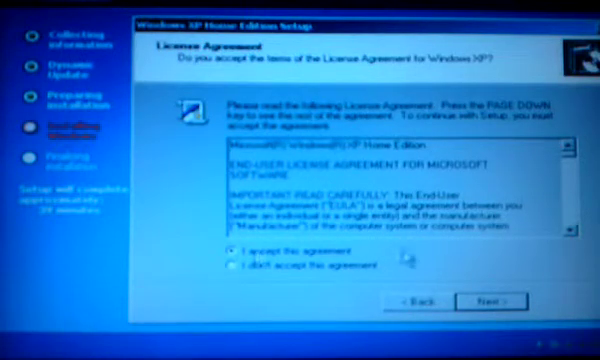
pyautogui.click(486, 301)
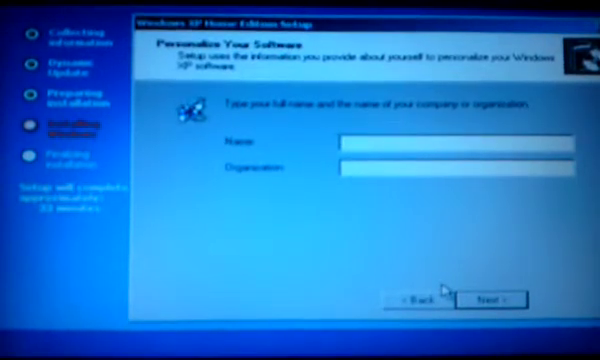
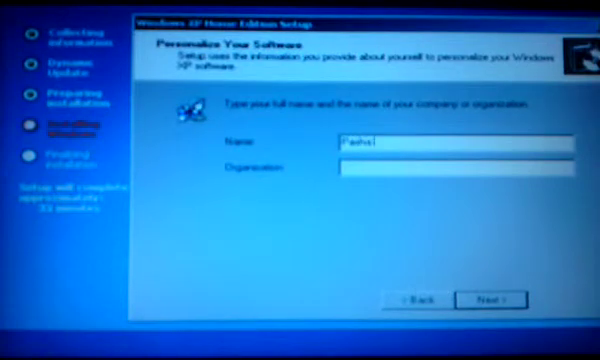
# Step: Move from the entered name to the Organization field
pyautogui.press('Tab')
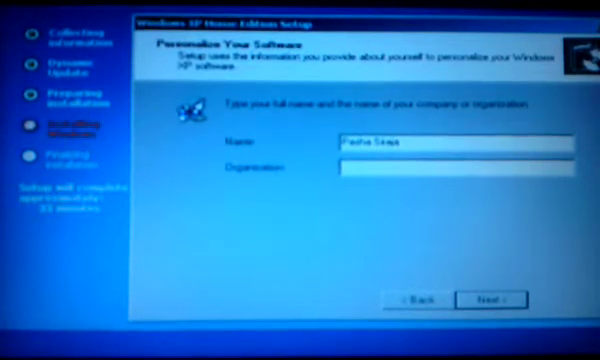
pyautogui.write('Seala')
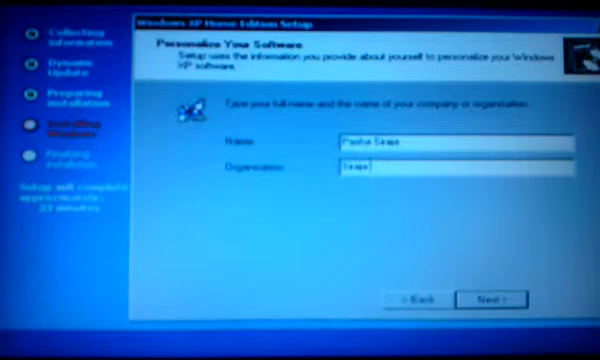
pyautogui.write(' Ltd')
pyautogui.write('me')
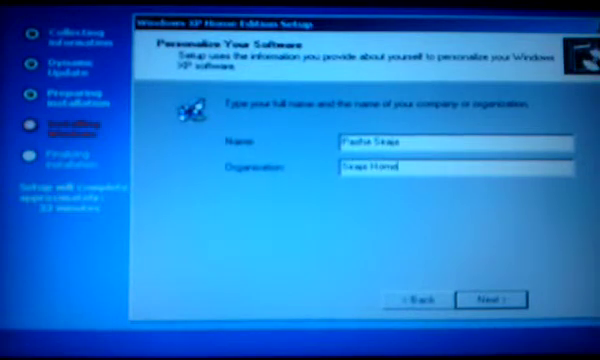
pyautogui.write(' Diginiz')
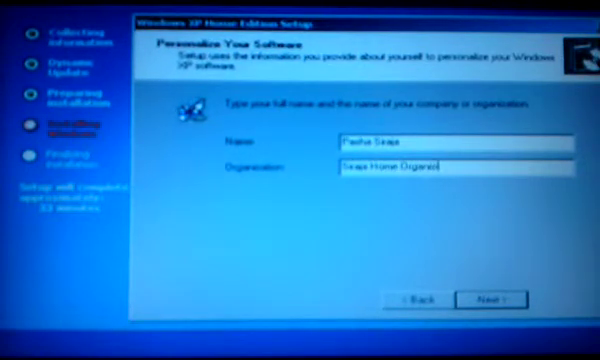
pyautogui.write('ation')
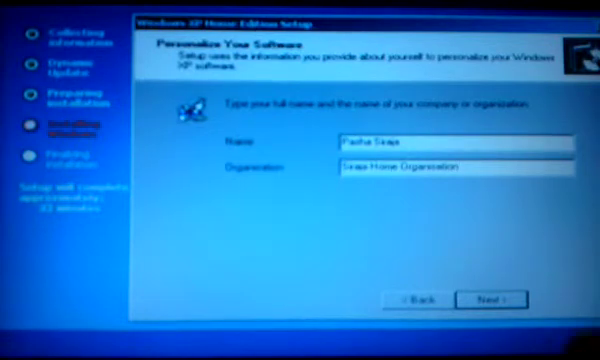
# Step: Replace the suggested computer name with PANTHER and resume installation
pyautogui.click(486, 301)
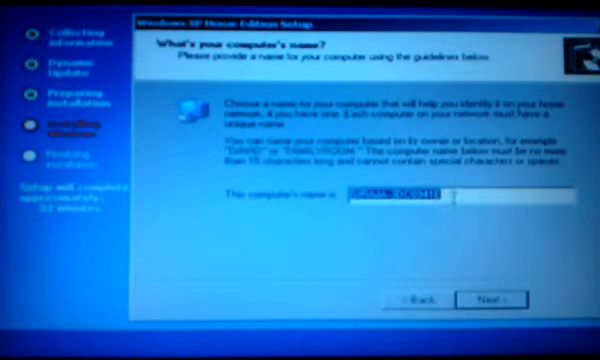
pyautogui.press('BackSpace')
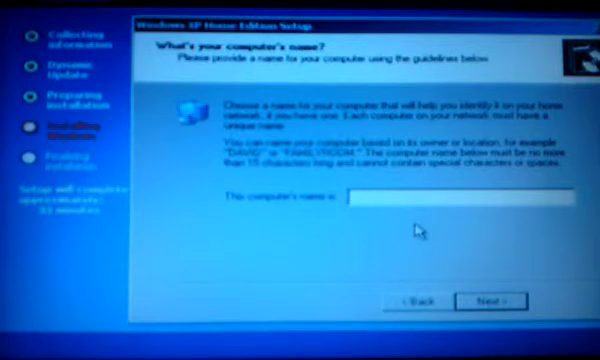
pyautogui.write('P')
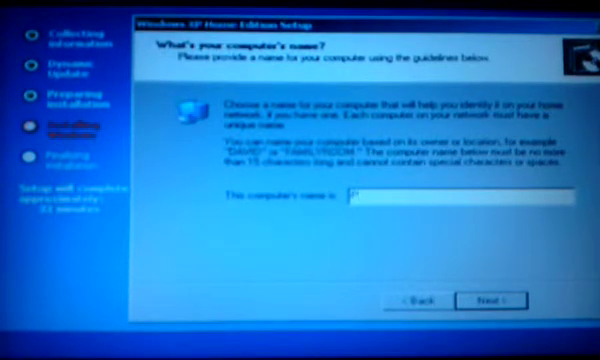
pyautogui.write('ANTHER')
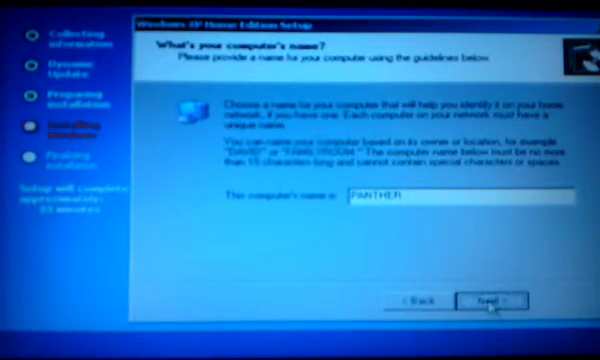
pyautogui.press('Return')
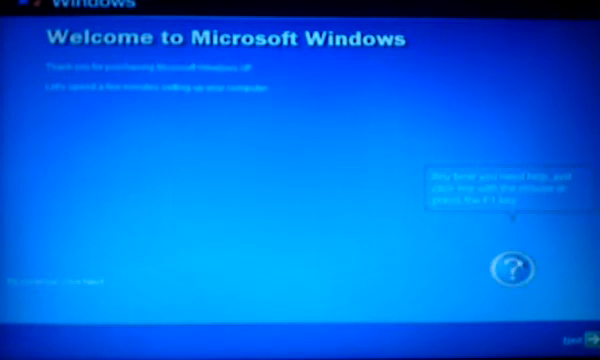
# Step: Pass the welcome and Internet connection pages, declining online registration
pyautogui.click(590, 336)
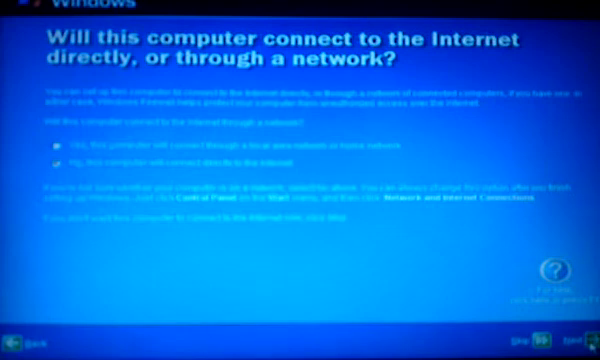
pyautogui.click(592, 342)
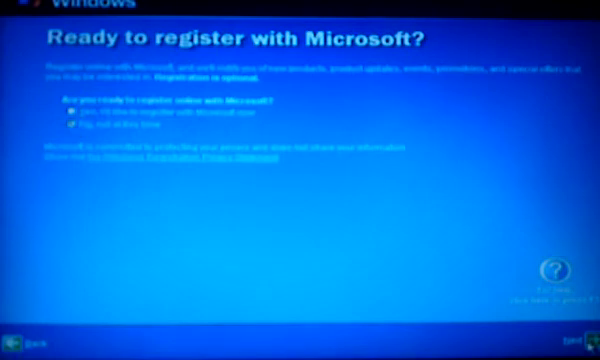
pyautogui.click(580, 340)
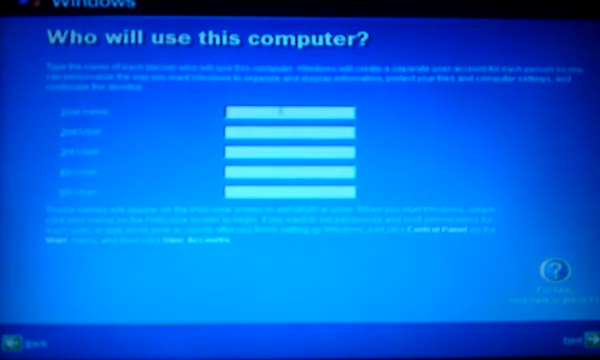
pyautogui.write('R')
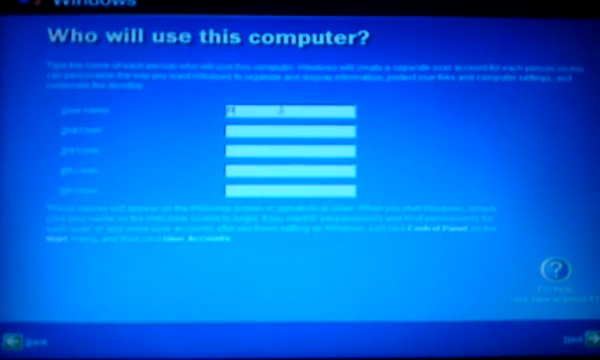
pyautogui.write('akesh')
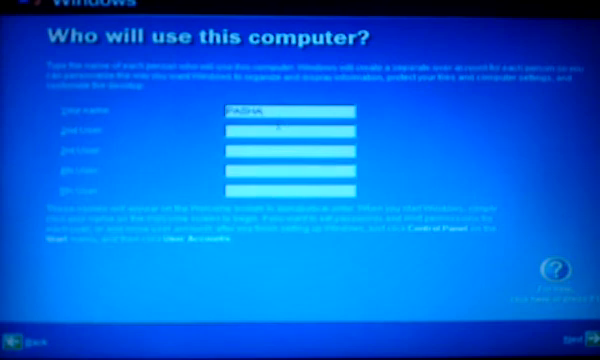
# Step: Add a second user name after the first and finish account creation
pyautogui.click(278, 129)
pyautogui.write('Gues')
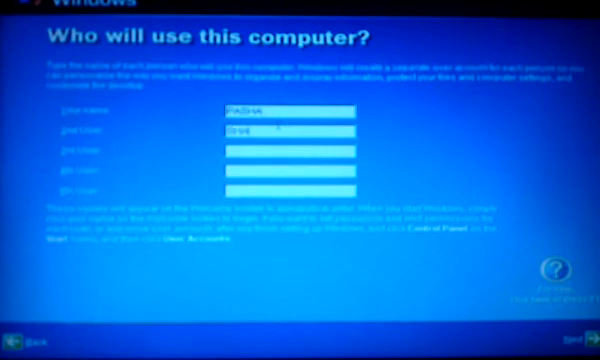
pyautogui.write('t14EMB')
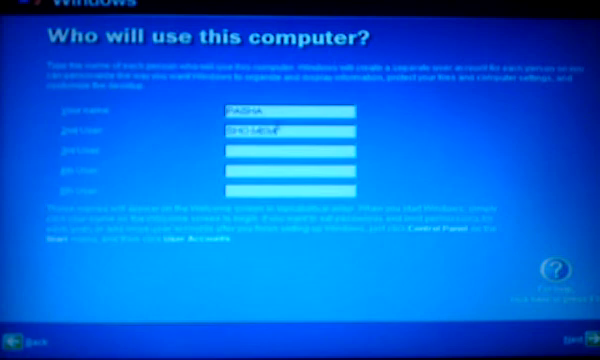
pyautogui.write('OTHD')
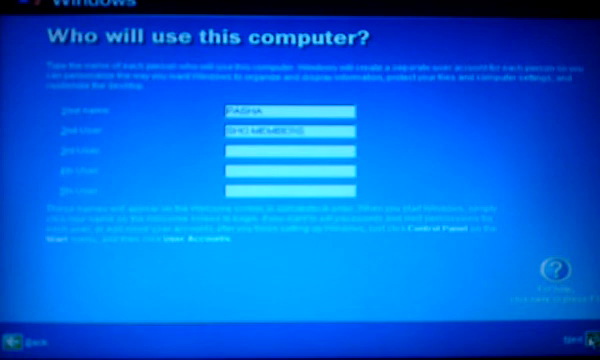
pyautogui.click(585, 338)
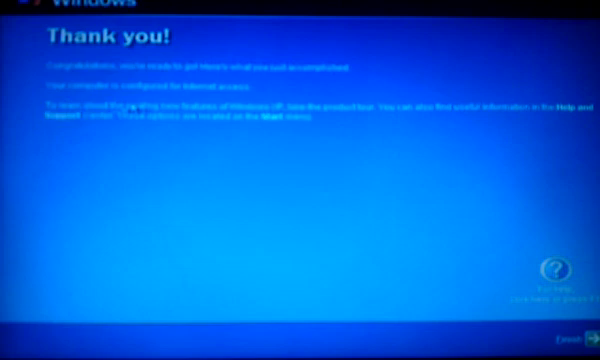